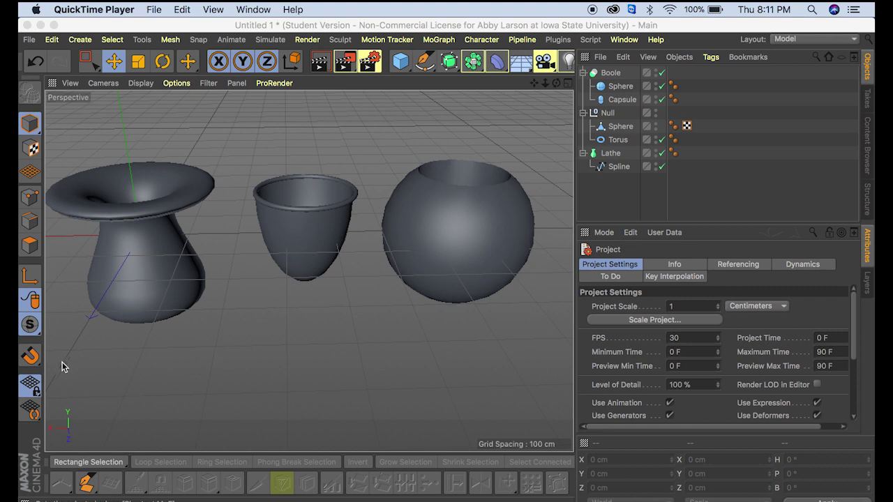
Step: Leave the finished vase scene and open the empty Untitled 2 project from the Projects menu
{"action": "left_click", "coordinate": [130, 31]}
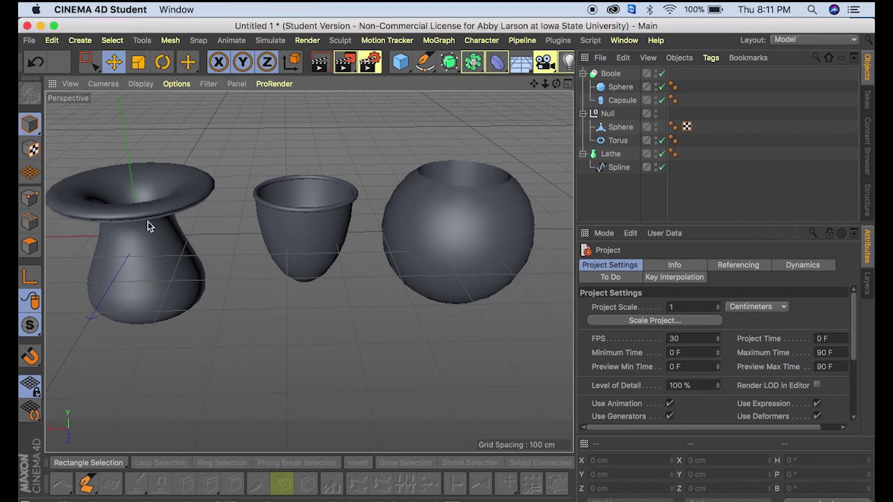
{"action": "right_click", "coordinate": [267, 249]}
{"action": "mouse_move", "coordinate": [264, 272]}
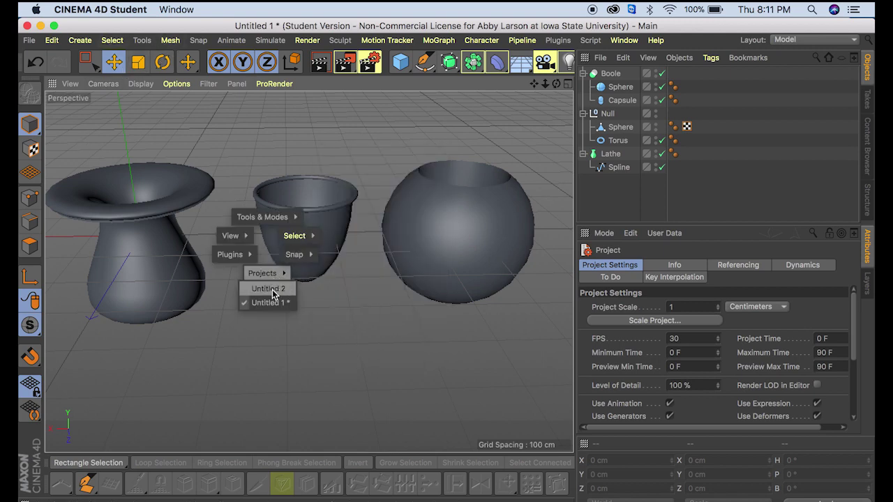
{"action": "left_click", "coordinate": [272, 287]}
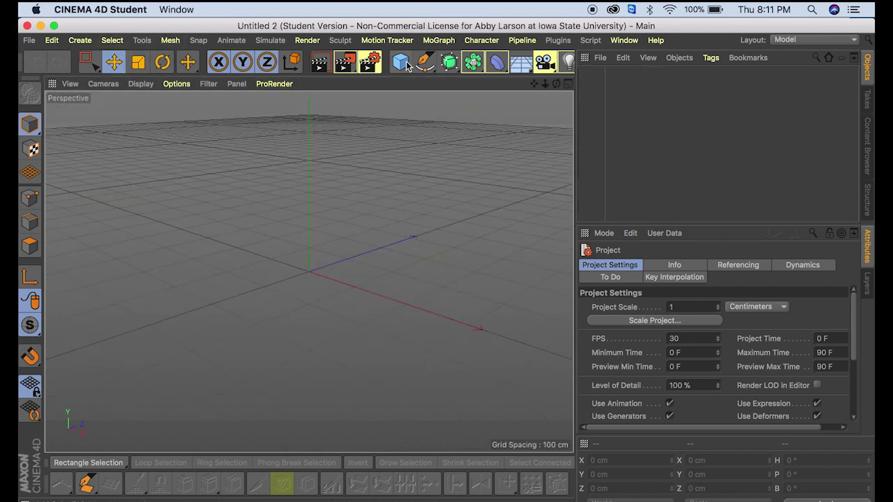
Step: Choose the Sketch spline tool and maximize the Front view
{"action": "left_click", "coordinate": [431, 68]}
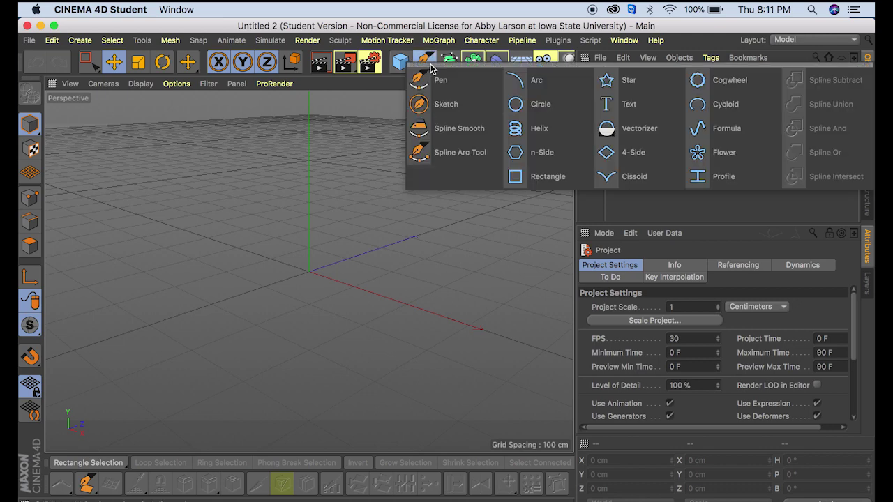
{"action": "left_click", "coordinate": [444, 106]}
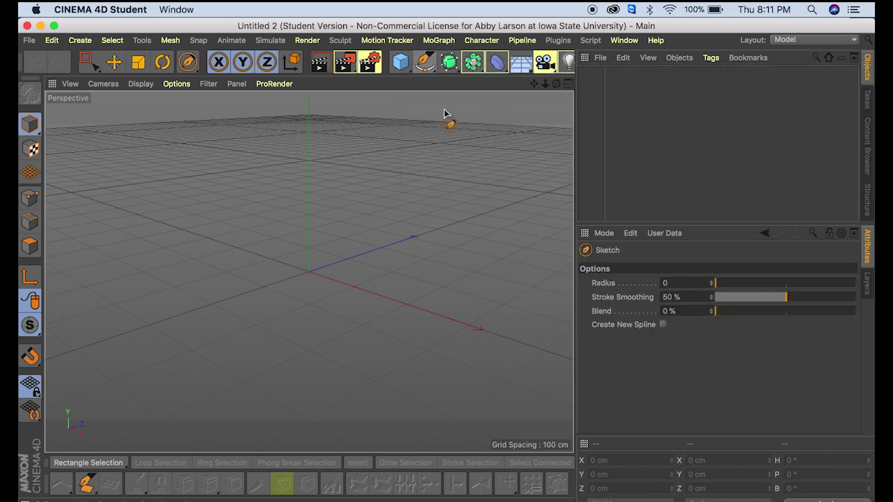
{"action": "left_click", "coordinate": [569, 84]}
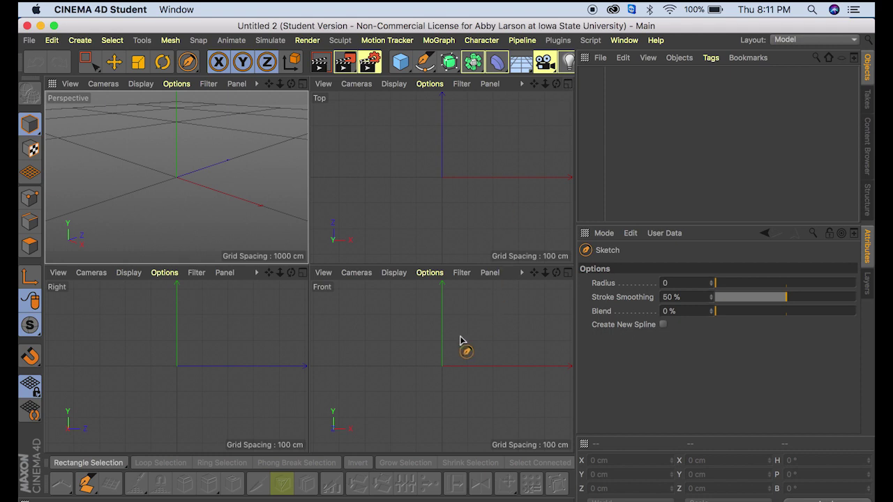
{"action": "left_click", "coordinate": [567, 273]}
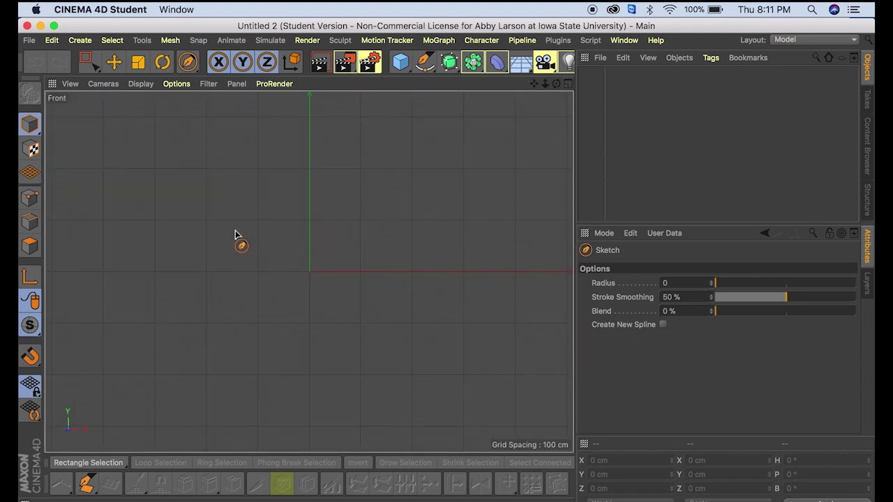
Step: Sketch the vase's half-profile curve freehand, about 155 by 282 cm
{"action": "mouse_move", "coordinate": [237, 232]}
{"action": "left_mouse_down"}
{"action": "mouse_move", "coordinate": [270, 262]}
{"action": "mouse_move", "coordinate": [244, 336]}
{"action": "mouse_move", "coordinate": [250, 346]}
{"action": "mouse_move", "coordinate": [301, 358]}
{"action": "left_mouse_up"}
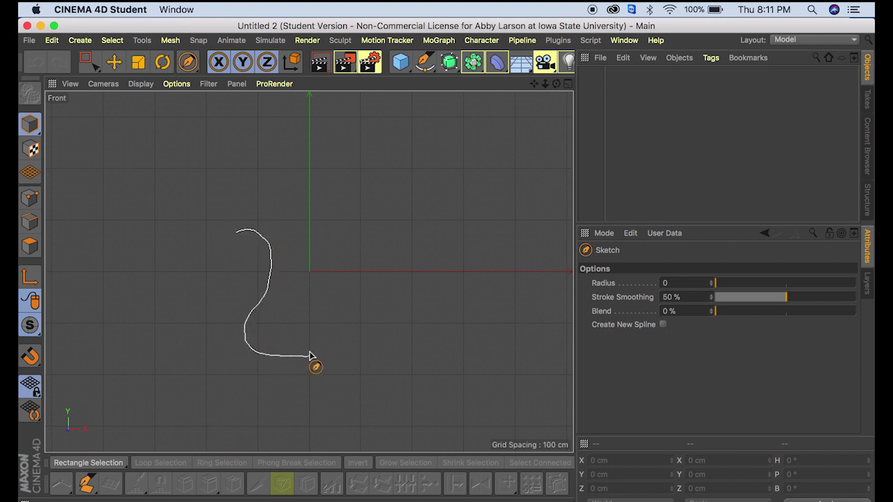
{"action": "mouse_move", "coordinate": [299, 355]}
{"action": "left_mouse_down"}
{"action": "mouse_move", "coordinate": [260, 351]}
{"action": "mouse_move", "coordinate": [259, 313]}
{"action": "mouse_move", "coordinate": [273, 289]}
{"action": "left_mouse_up"}
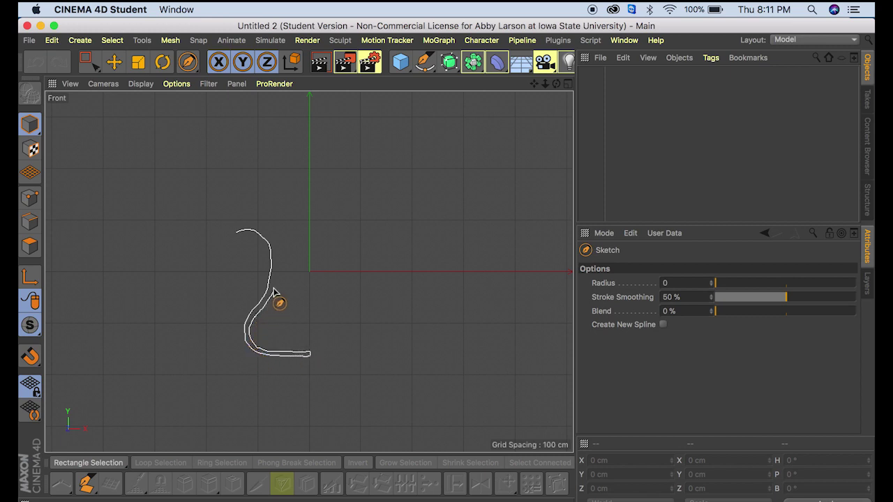
{"action": "mouse_move", "coordinate": [275, 254]}
{"action": "left_mouse_down"}
{"action": "mouse_move", "coordinate": [254, 225]}
{"action": "mouse_move", "coordinate": [234, 229]}
{"action": "mouse_move", "coordinate": [238, 236]}
{"action": "left_mouse_up"}
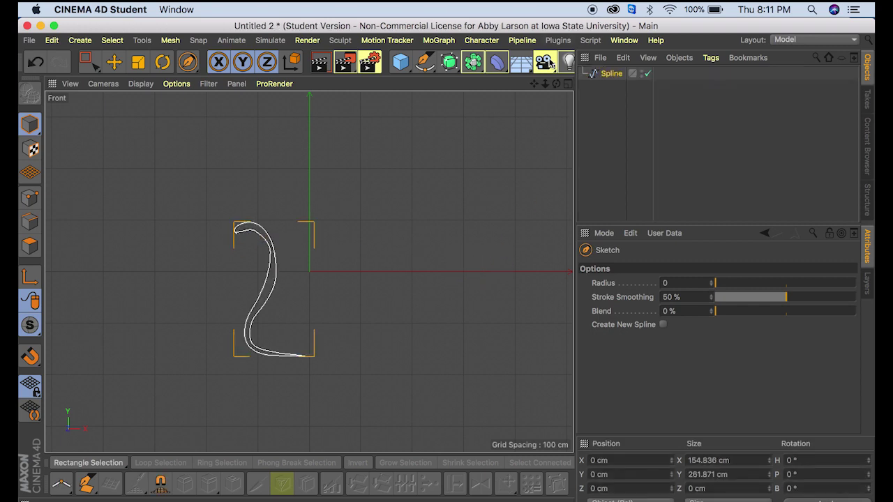
Step: Add a Lathe generator and make the sketched Spline its child to form the vase
{"action": "left_click", "coordinate": [453, 66]}
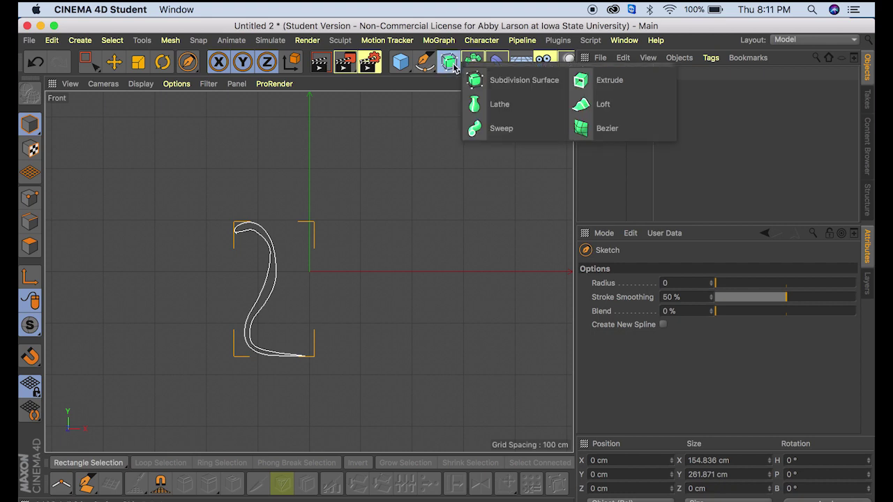
{"action": "left_click", "coordinate": [500, 105]}
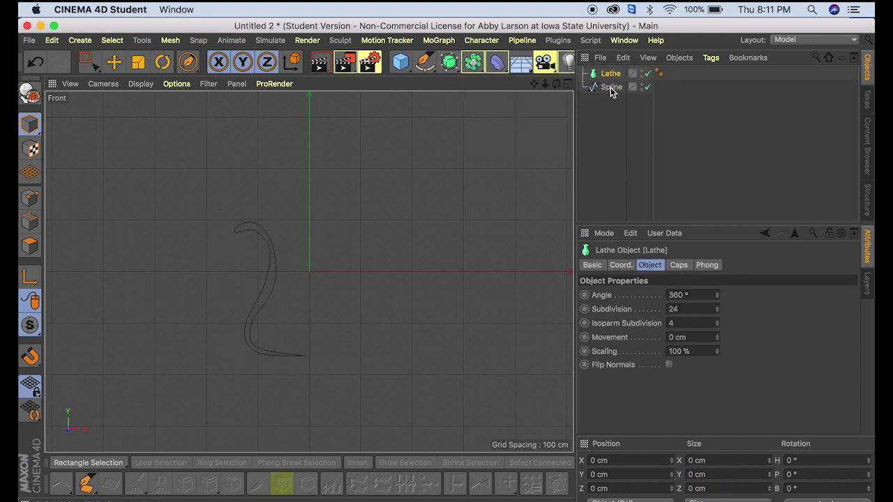
{"action": "left_click_drag", "start_coordinate": [611, 91], "coordinate": [611, 78]}
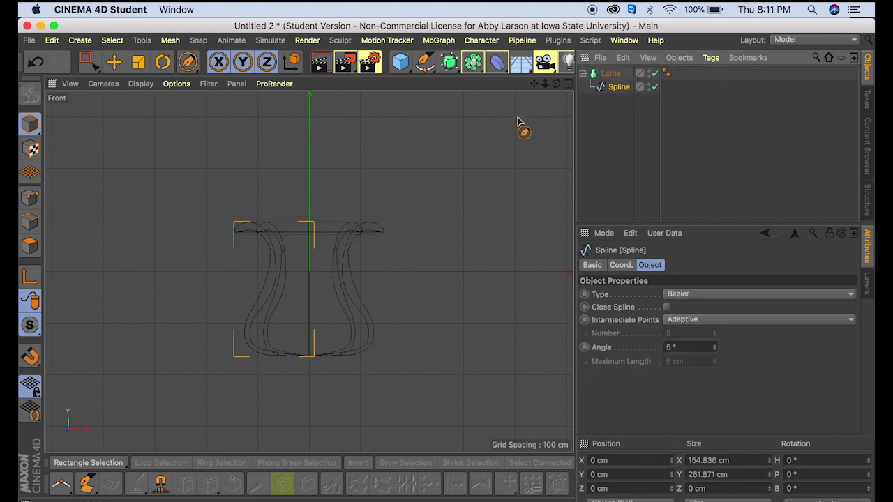
Step: In a full Perspective view, raise the vase to Y 141.365 cm
{"action": "left_click", "coordinate": [570, 84]}
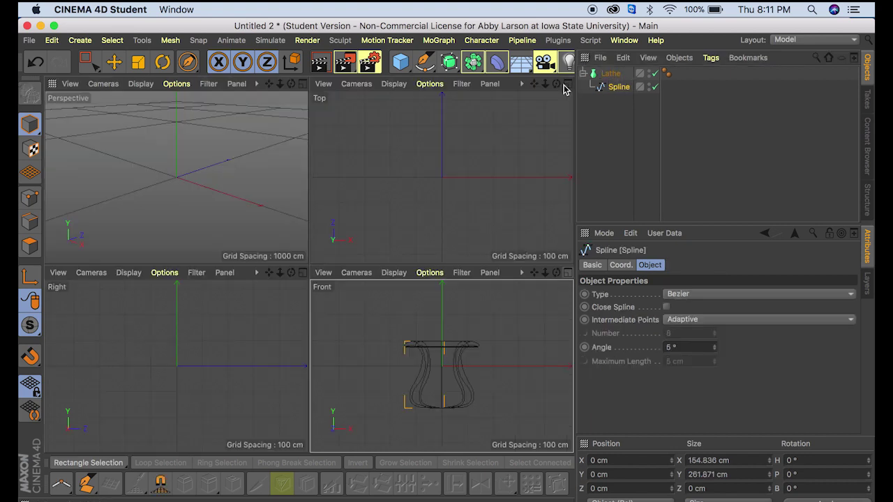
{"action": "middle_click", "coordinate": [302, 126]}
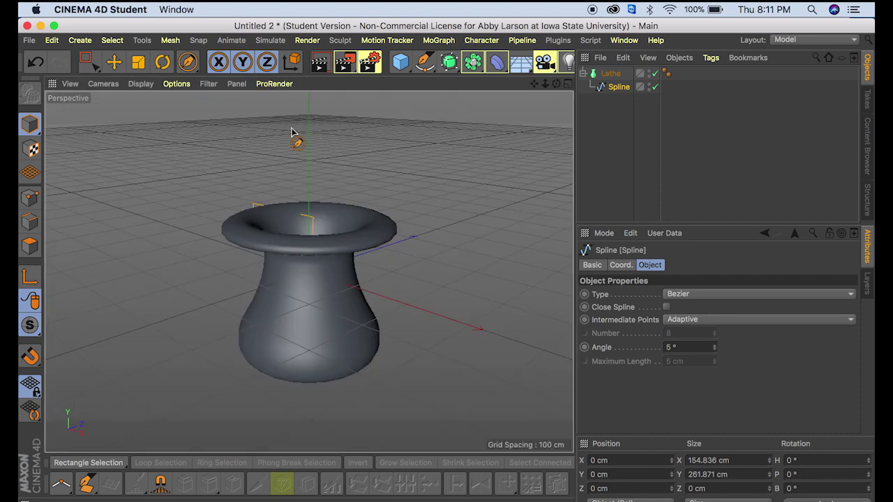
{"action": "left_click_drag", "start_coordinate": [558, 84], "coordinate": [308, 272]}
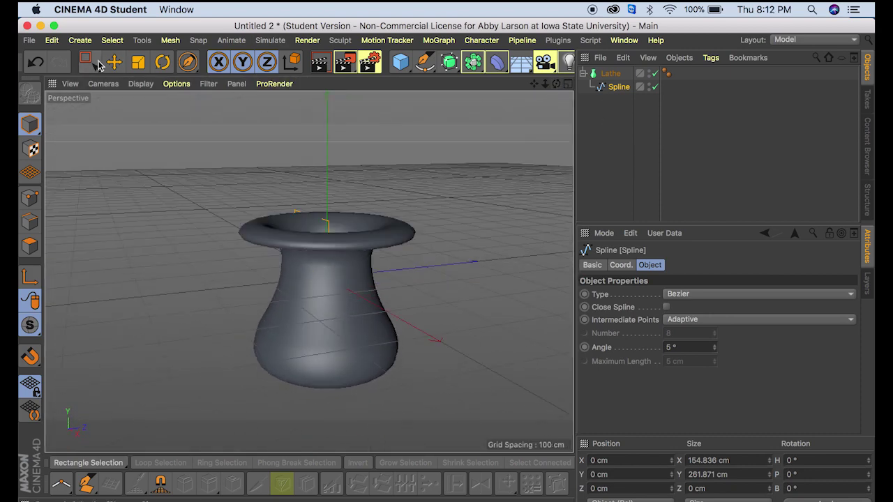
{"action": "left_click", "coordinate": [113, 62]}
{"action": "left_click_drag", "start_coordinate": [326, 199], "coordinate": [327, 116]}
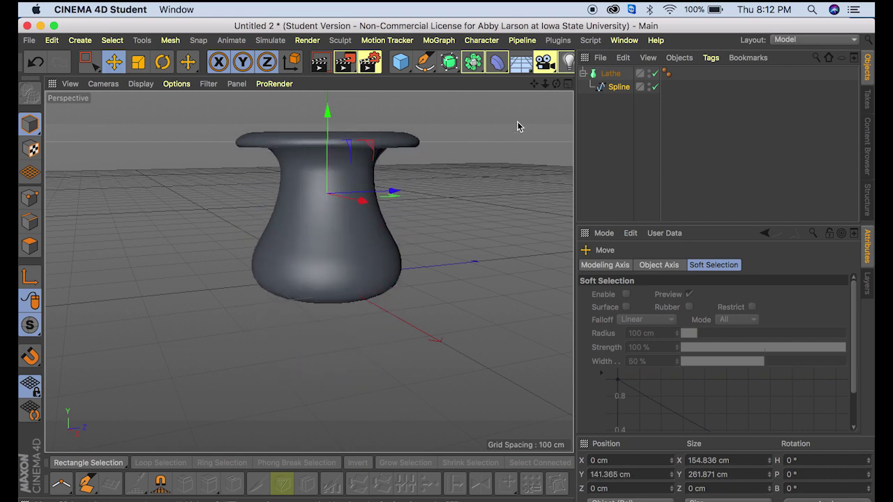
{"action": "left_click_drag", "start_coordinate": [535, 83], "coordinate": [454, 100]}
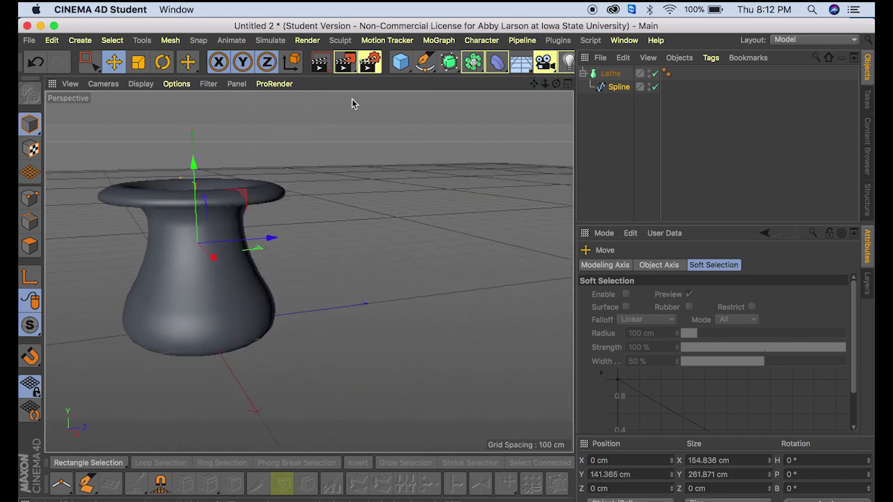
Step: Add a Sphere and move it up beside the vase
{"action": "left_click", "coordinate": [400, 62]}
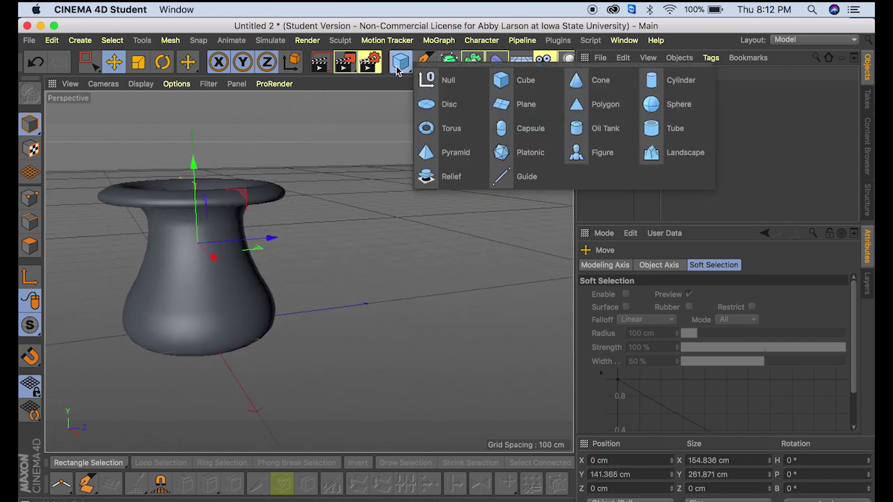
{"action": "left_click", "coordinate": [675, 105]}
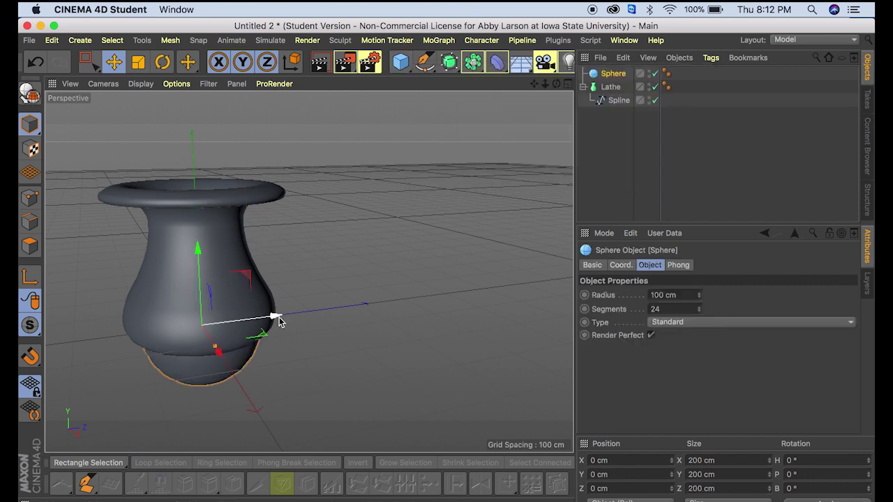
{"action": "left_click_drag", "start_coordinate": [275, 318], "coordinate": [412, 293]}
{"action": "left_click_drag", "start_coordinate": [348, 230], "coordinate": [353, 175]}
{"action": "key", "text": "t"}
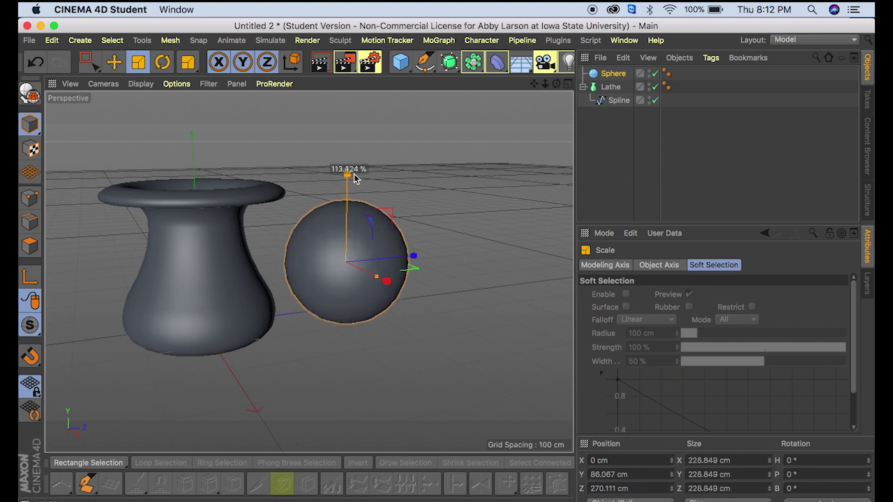
{"action": "left_click", "coordinate": [353, 126]}
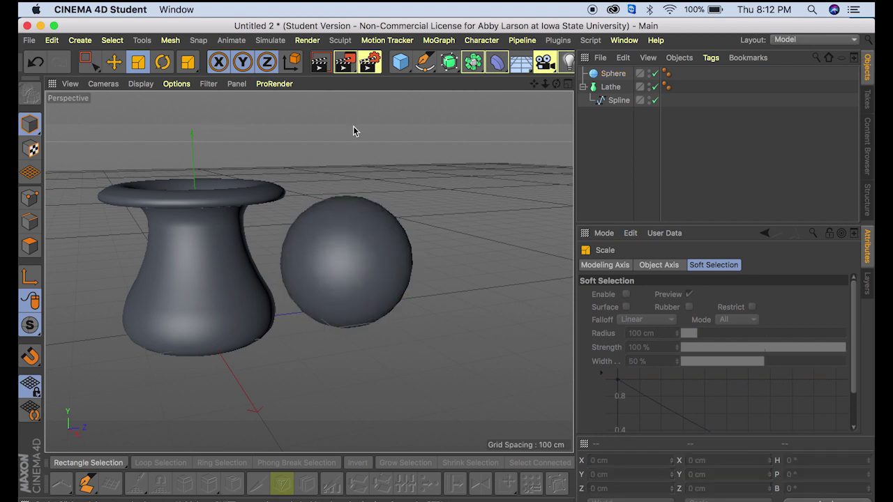
Step: Convert the 121.795 cm radius sphere into an editable polygon object
{"action": "left_click", "coordinate": [815, 41]}
{"action": "left_click", "coordinate": [723, 46]}
{"action": "left_click", "coordinate": [609, 75]}
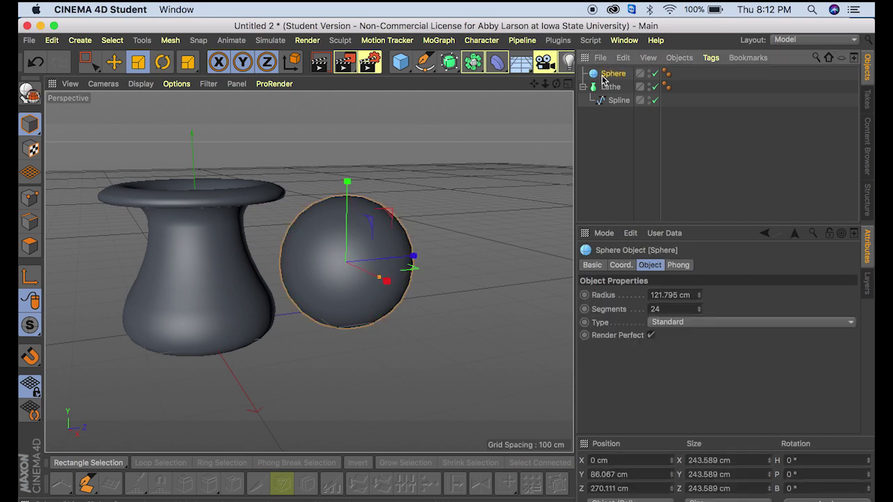
{"action": "left_click", "coordinate": [29, 92]}
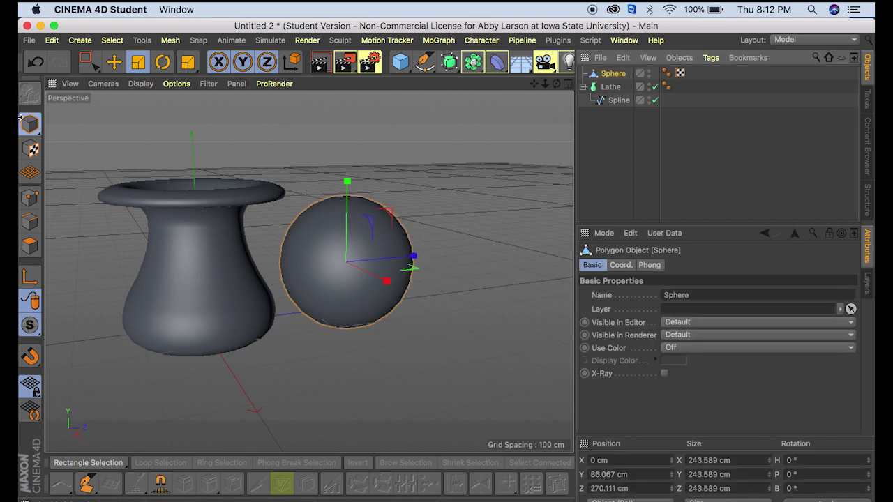
{"action": "left_click", "coordinate": [30, 198]}
Step: In the maximized Front view, box-select the sphere's upper points and delete them, leaving a bowl
{"action": "left_click", "coordinate": [567, 85]}
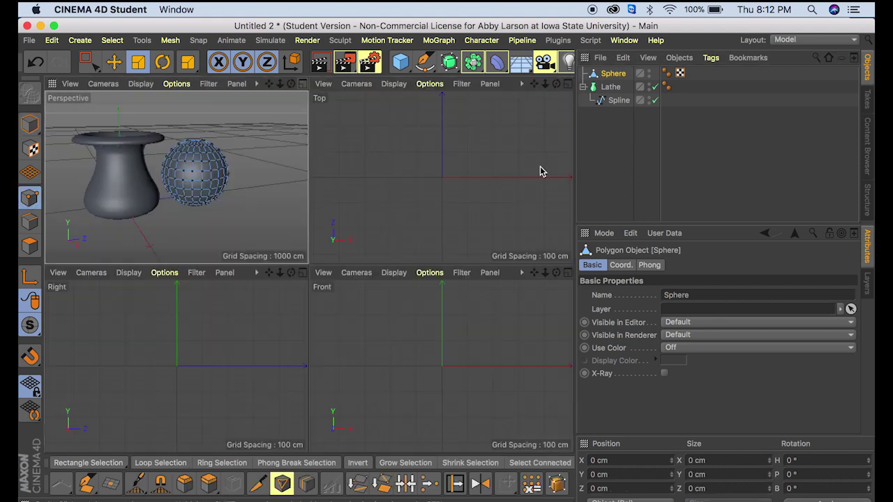
{"action": "left_click", "coordinate": [568, 273]}
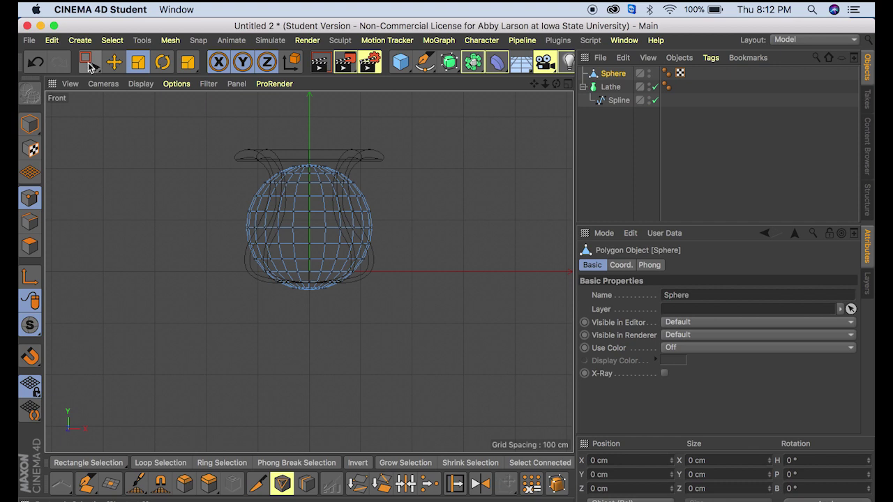
{"action": "left_click", "coordinate": [89, 67]}
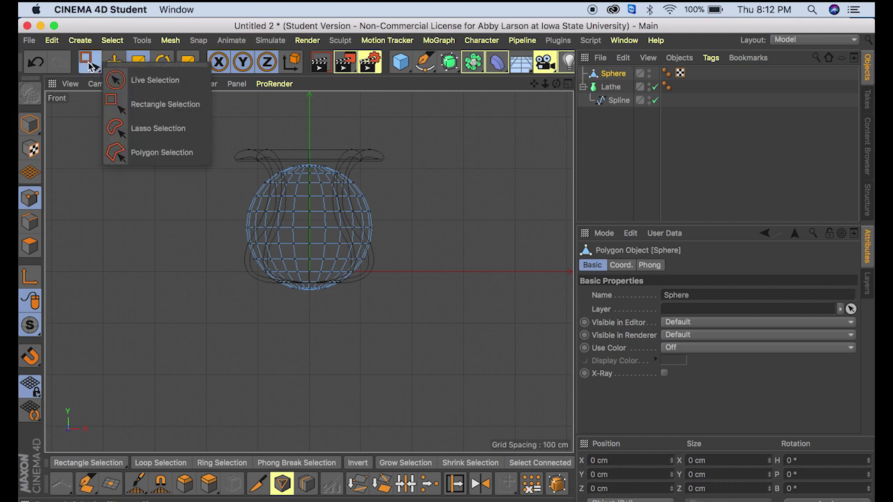
{"action": "left_click", "coordinate": [141, 106]}
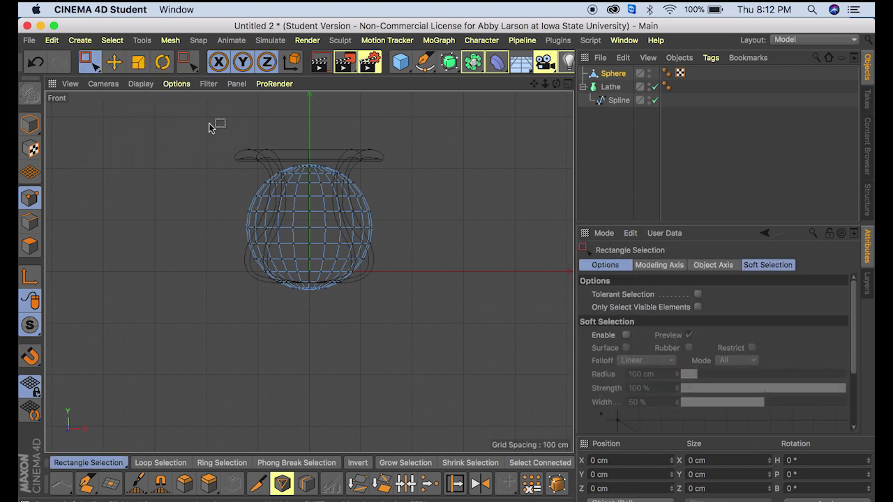
{"action": "left_click_drag", "start_coordinate": [209, 123], "coordinate": [409, 219]}
{"action": "key", "text": "Delete"}
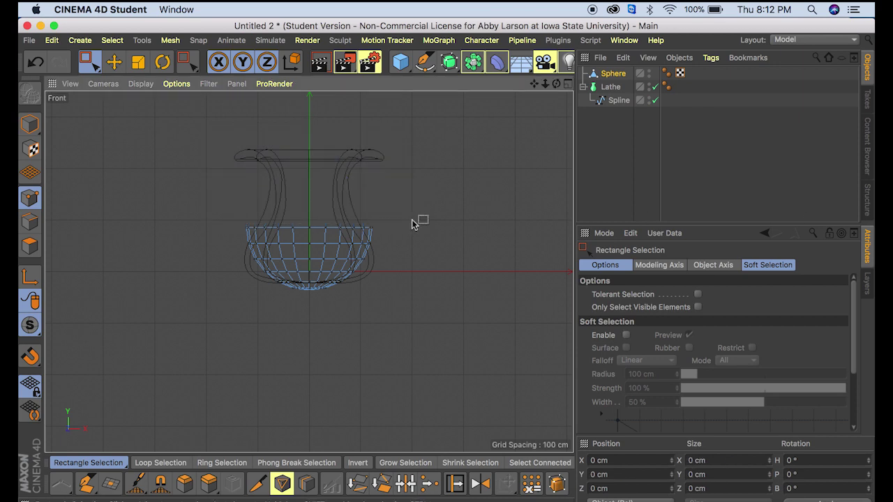
{"action": "left_click", "coordinate": [566, 85]}
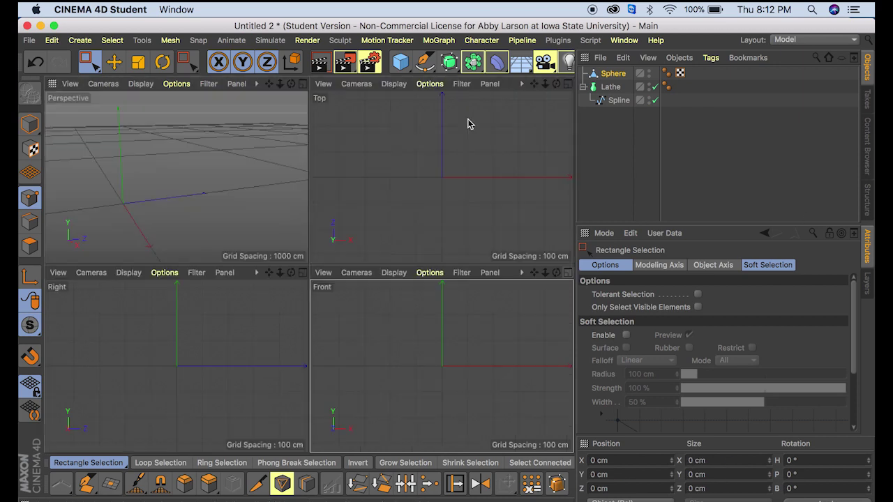
Step: In Model mode, stretch the bowl to 209.625 cm tall with the Scale tool
{"action": "left_click", "coordinate": [303, 84]}
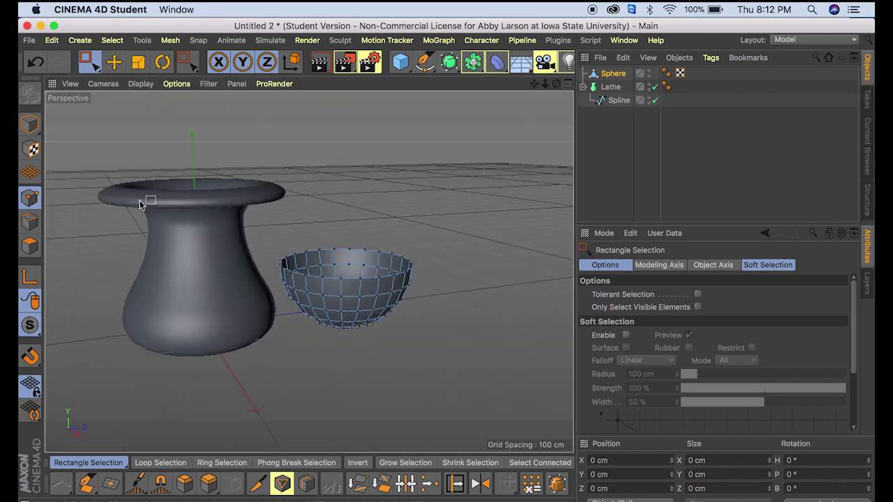
{"action": "left_click", "coordinate": [30, 125]}
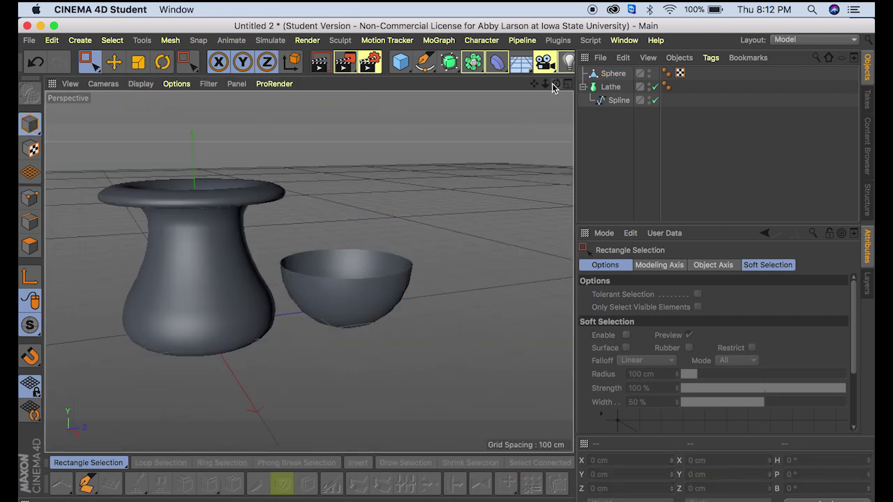
{"action": "left_click", "coordinate": [138, 62]}
{"action": "left_click", "coordinate": [339, 309]}
{"action": "left_click_drag", "start_coordinate": [355, 236], "coordinate": [348, 117]}
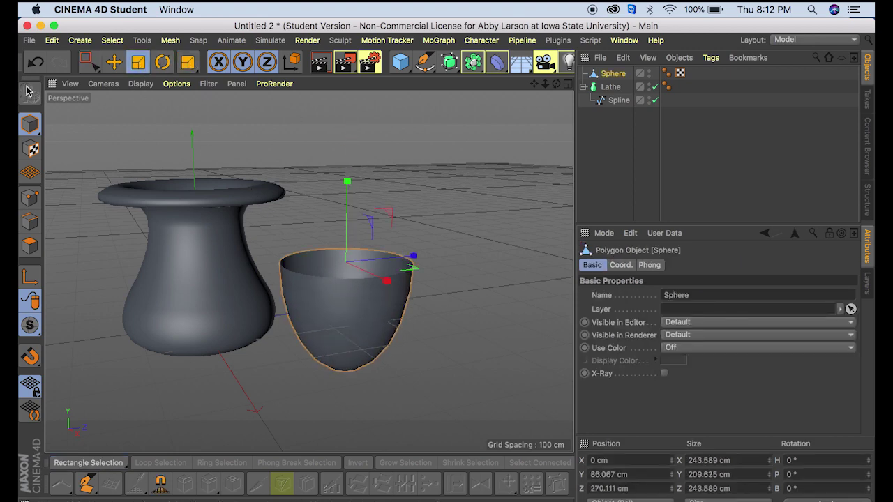
Step: Raise the bowl and push it further back beside the vase
{"action": "left_click", "coordinate": [114, 61]}
{"action": "left_click_drag", "start_coordinate": [346, 183], "coordinate": [383, 149]}
{"action": "left_click_drag", "start_coordinate": [418, 211], "coordinate": [457, 205]}
{"action": "left_click", "coordinate": [538, 273]}
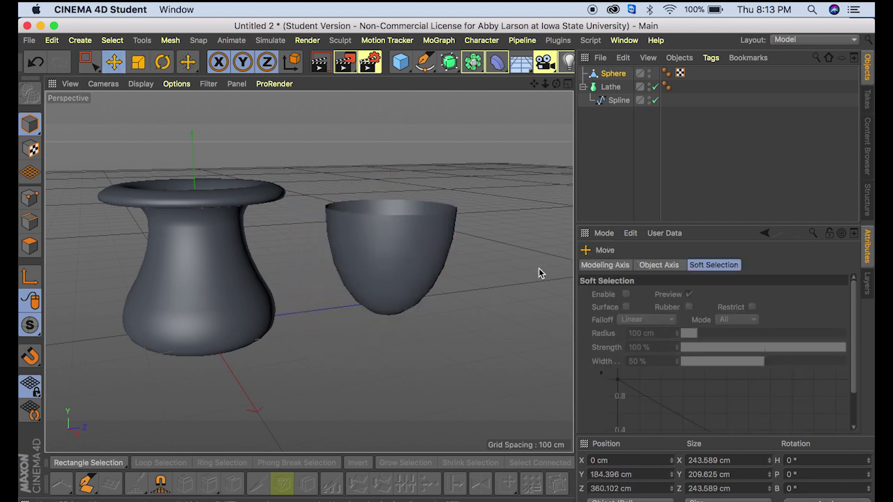
{"action": "left_click_drag", "start_coordinate": [538, 88], "coordinate": [293, 265]}
{"action": "left_click", "coordinate": [400, 61]}
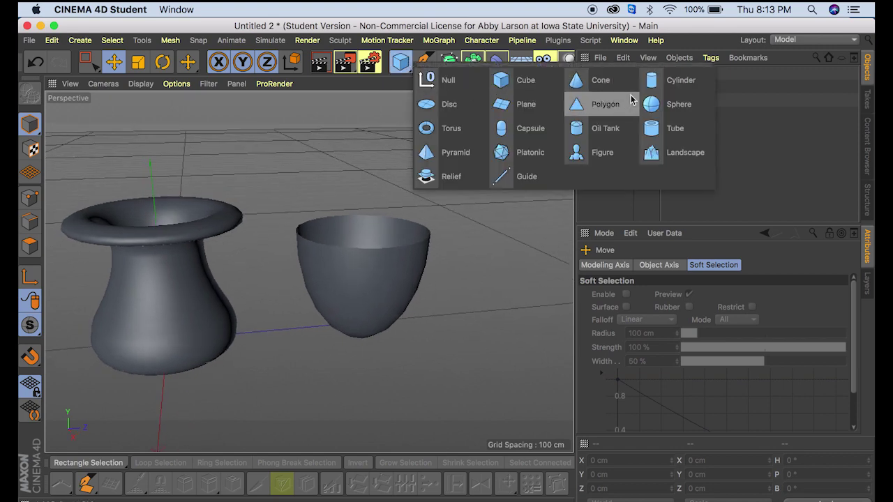
Step: Add a Torus at the bowl's opening with ring radius 136.77 cm and pipe radius 10.357 cm
{"action": "left_click", "coordinate": [446, 128]}
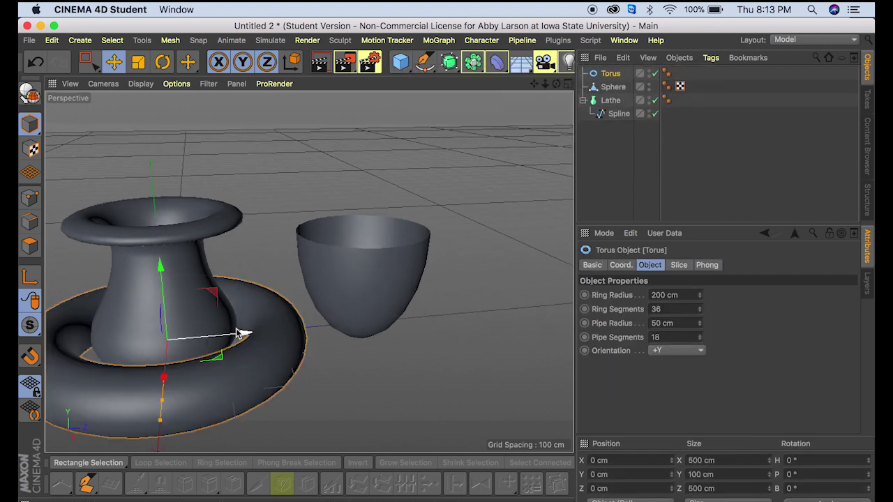
{"action": "left_click_drag", "start_coordinate": [240, 334], "coordinate": [419, 300]}
{"action": "left_click_drag", "start_coordinate": [365, 247], "coordinate": [361, 162]}
{"action": "left_click_drag", "start_coordinate": [410, 285], "coordinate": [393, 276]}
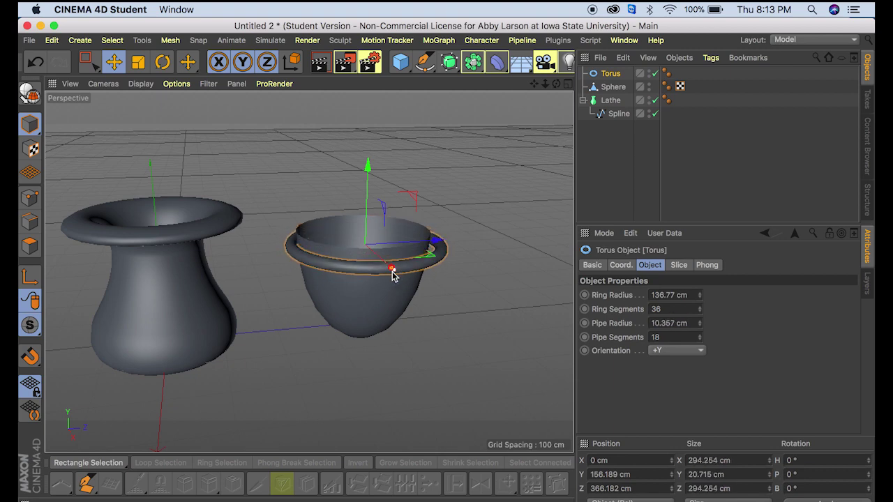
{"action": "left_click", "coordinate": [567, 84]}
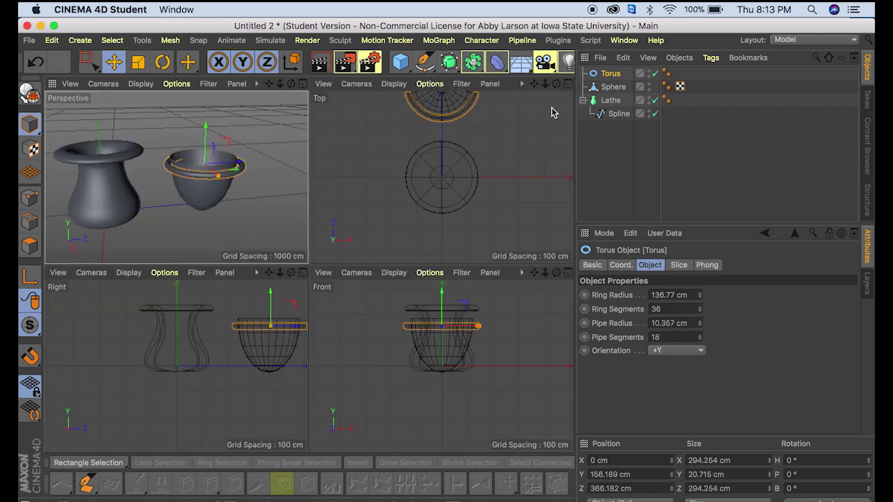
Step: In the Top view, cut the torus ring radius to 111.756 cm, then raise it to the bowl's rim
{"action": "left_click", "coordinate": [568, 84]}
{"action": "left_click_drag", "start_coordinate": [534, 84], "coordinate": [302, 293]}
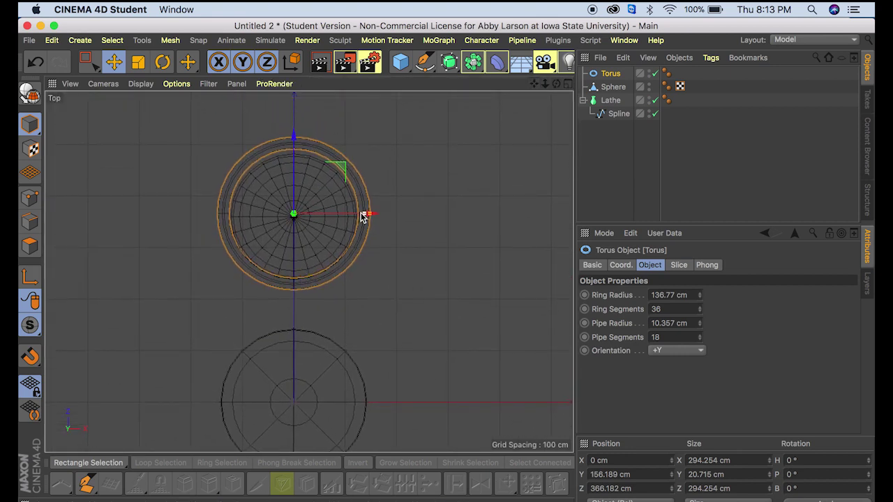
{"action": "left_click_drag", "start_coordinate": [362, 217], "coordinate": [355, 216]}
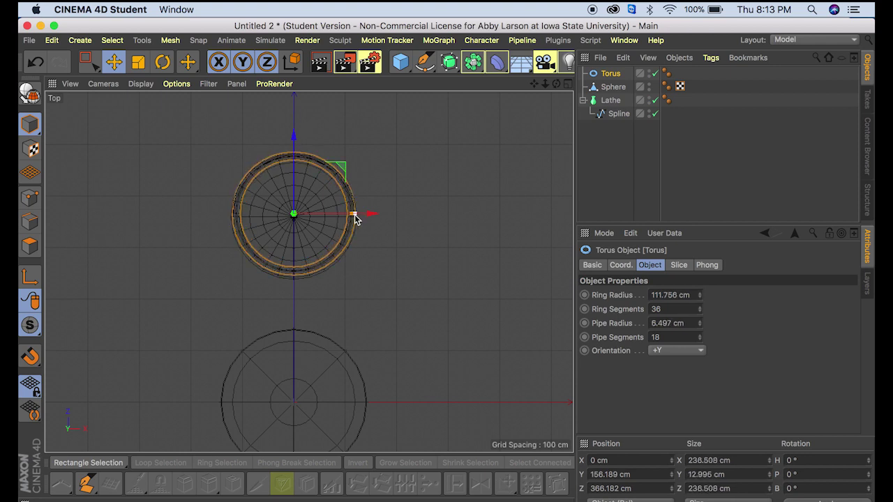
{"action": "left_click", "coordinate": [569, 85]}
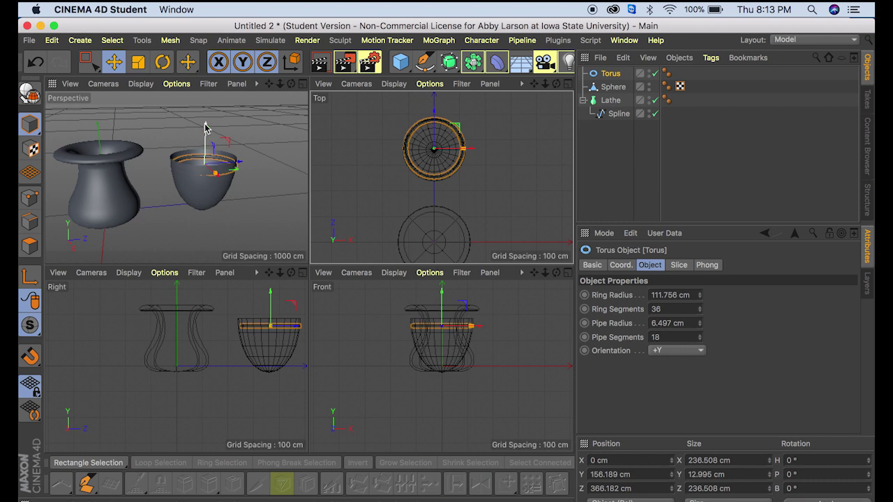
{"action": "left_click_drag", "start_coordinate": [204, 128], "coordinate": [206, 165]}
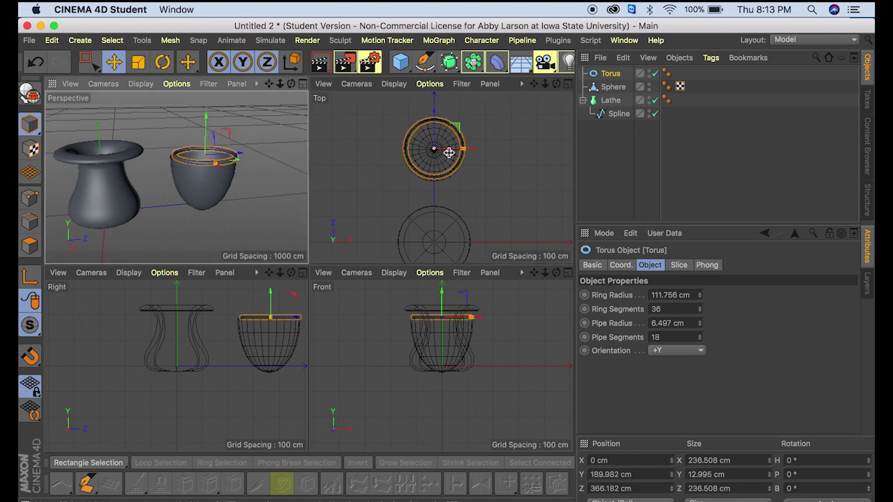
Step: Scale the torus to 249.079 cm across so it fits snugly on the bowl
{"action": "left_click", "coordinate": [139, 61]}
{"action": "left_click_drag", "start_coordinate": [474, 157], "coordinate": [477, 154]}
{"action": "left_click", "coordinate": [279, 106]}
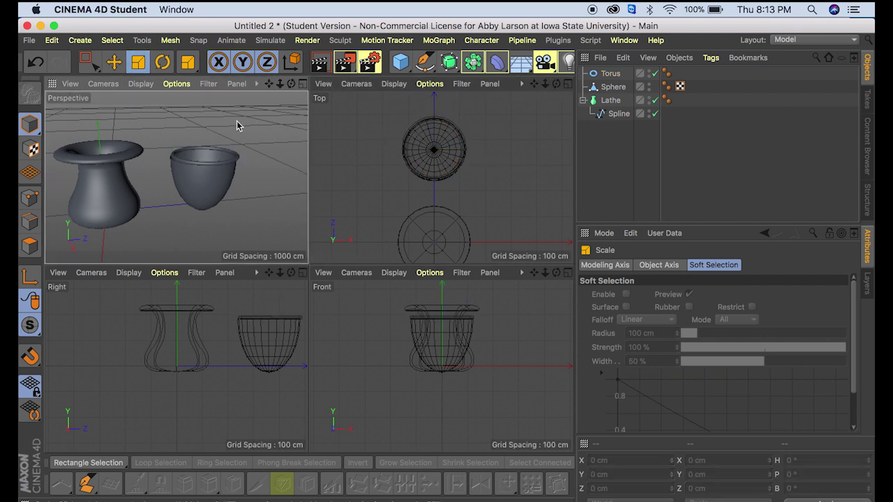
{"action": "left_click", "coordinate": [234, 158]}
{"action": "left_click", "coordinate": [114, 65]}
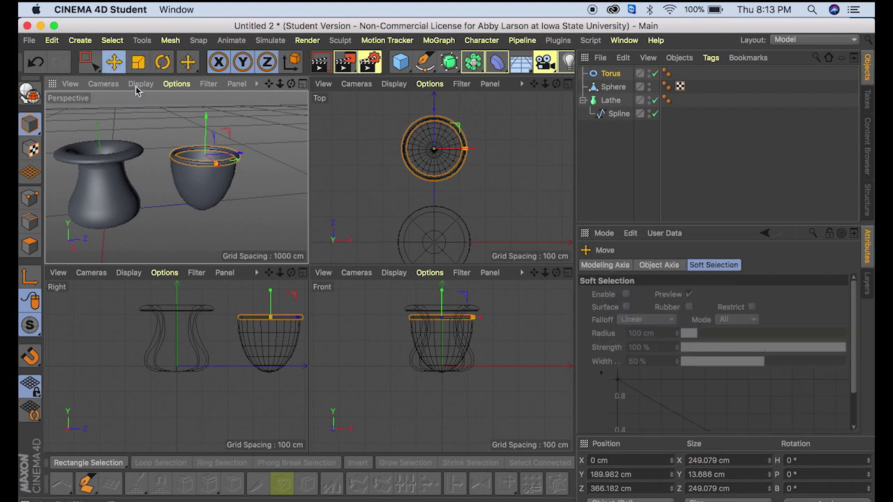
{"action": "left_click", "coordinate": [243, 159]}
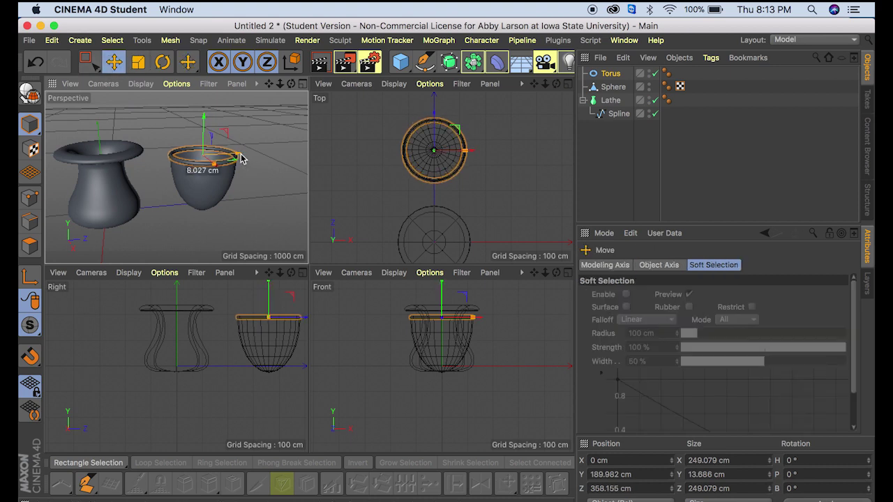
Step: Orbit and zoom out the Perspective view, then maximize it to fill the viewport
{"action": "left_click", "coordinate": [261, 185]}
{"action": "left_click_drag", "start_coordinate": [291, 83], "coordinate": [177, 176]}
{"action": "scroll", "coordinate": [244, 203], "scroll_direction": "down", "scroll_amount": 3}
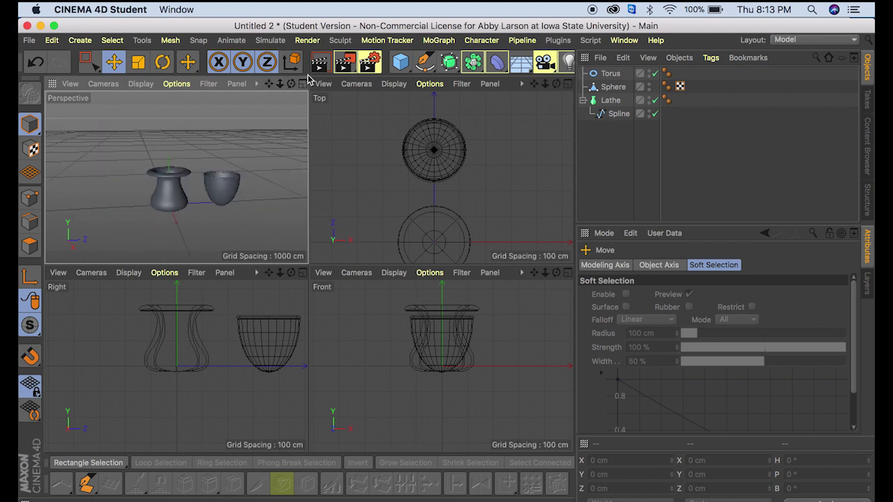
{"action": "left_click", "coordinate": [303, 84]}
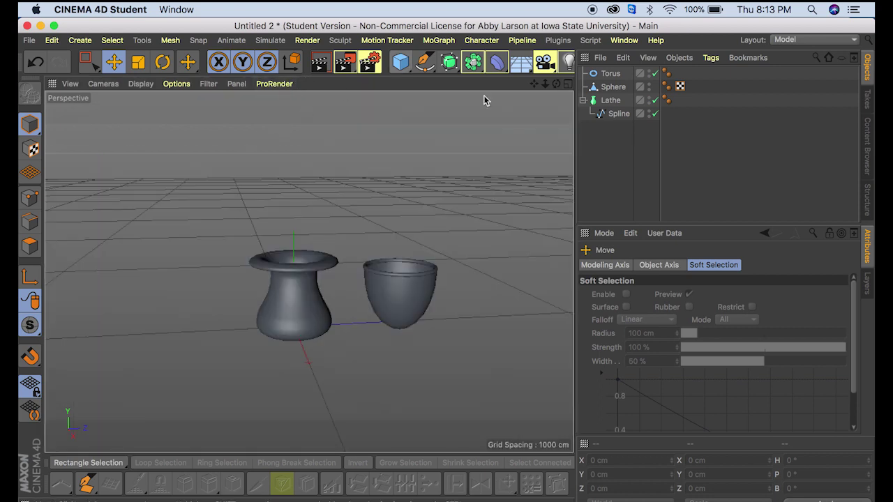
Step: Add a second sphere left of the vase, raised slightly off the floor
{"action": "left_click", "coordinate": [402, 65]}
{"action": "left_click", "coordinate": [714, 116]}
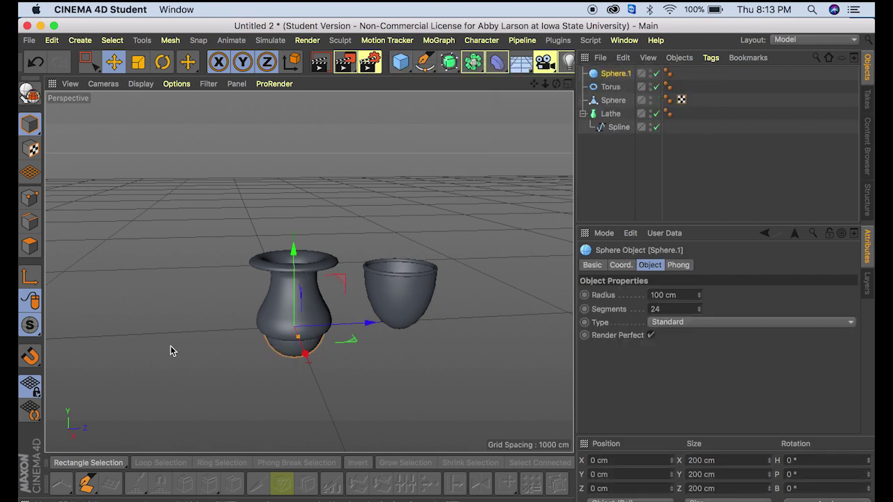
{"action": "left_click_drag", "start_coordinate": [374, 324], "coordinate": [214, 330]}
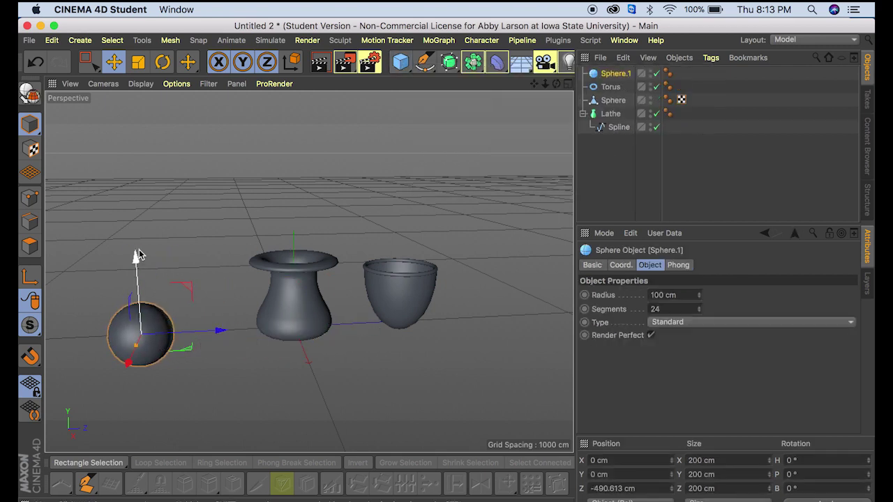
{"action": "left_click_drag", "start_coordinate": [138, 255], "coordinate": [136, 189]}
Step: Scale Sphere.1 to about 312 cm across
{"action": "left_click", "coordinate": [138, 61]}
{"action": "left_click", "coordinate": [130, 197]}
{"action": "left_click", "coordinate": [142, 262]}
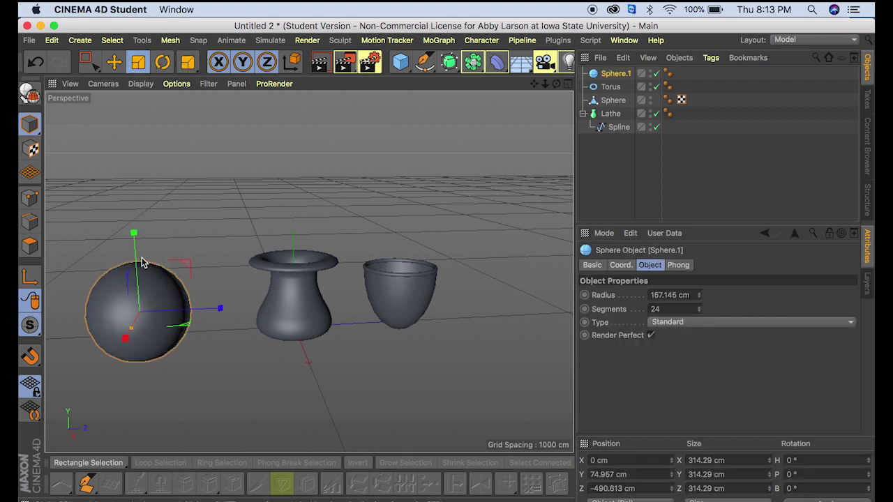
{"action": "mouse_move", "coordinate": [142, 263]}
{"action": "left_mouse_down"}
{"action": "mouse_move", "coordinate": [135, 213]}
{"action": "mouse_move", "coordinate": [154, 273]}
{"action": "left_mouse_up"}
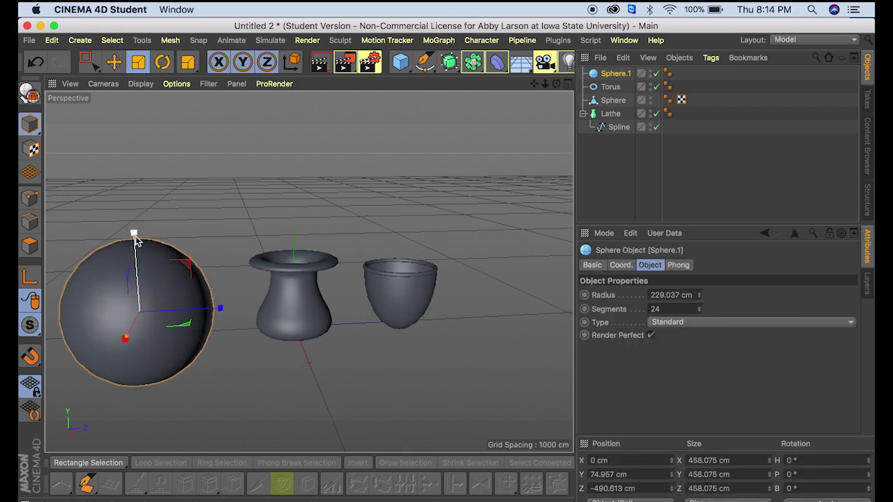
{"action": "left_click_drag", "start_coordinate": [135, 235], "coordinate": [137, 210]}
{"action": "left_click", "coordinate": [232, 190]}
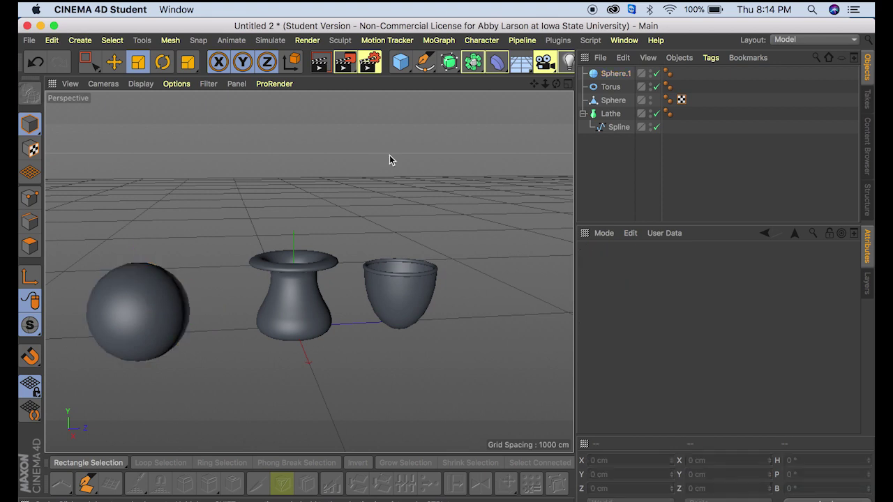
Step: Add a Capsule and raise it onto the new sphere
{"action": "left_click", "coordinate": [401, 61]}
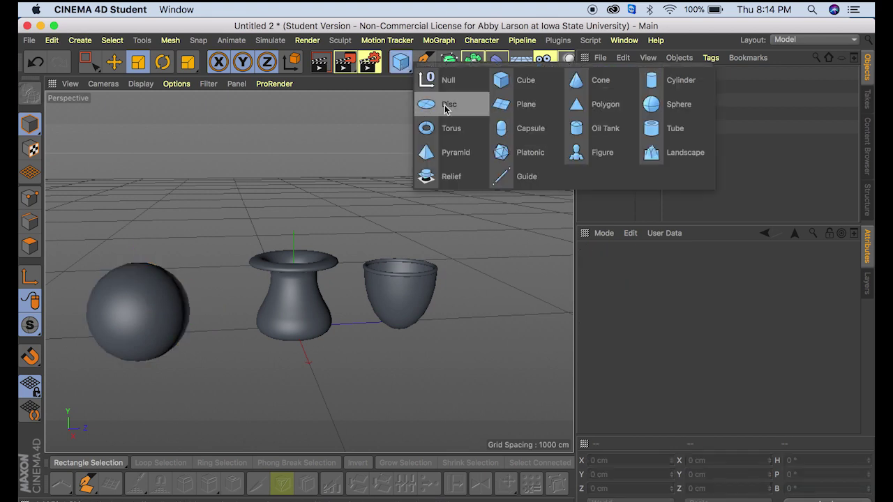
{"action": "left_click", "coordinate": [524, 133]}
{"action": "left_click_drag", "start_coordinate": [370, 325], "coordinate": [221, 328]}
{"action": "key", "text": "e"}
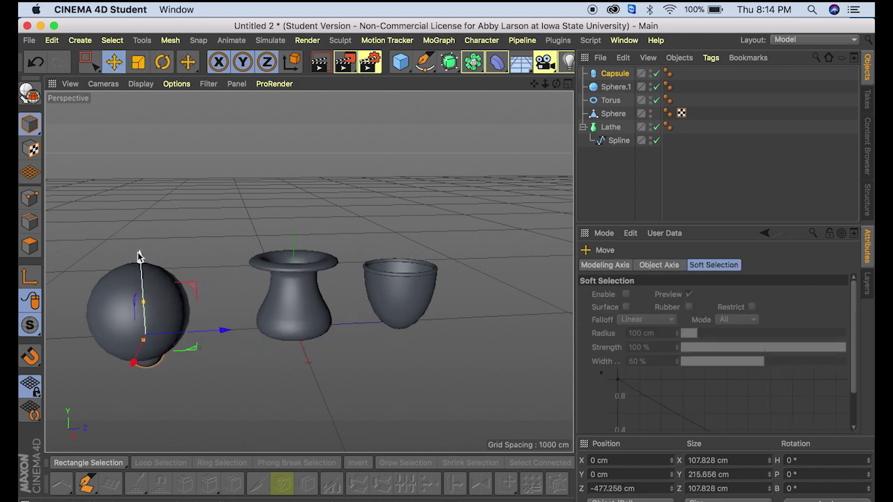
{"action": "left_click_drag", "start_coordinate": [138, 255], "coordinate": [138, 218]}
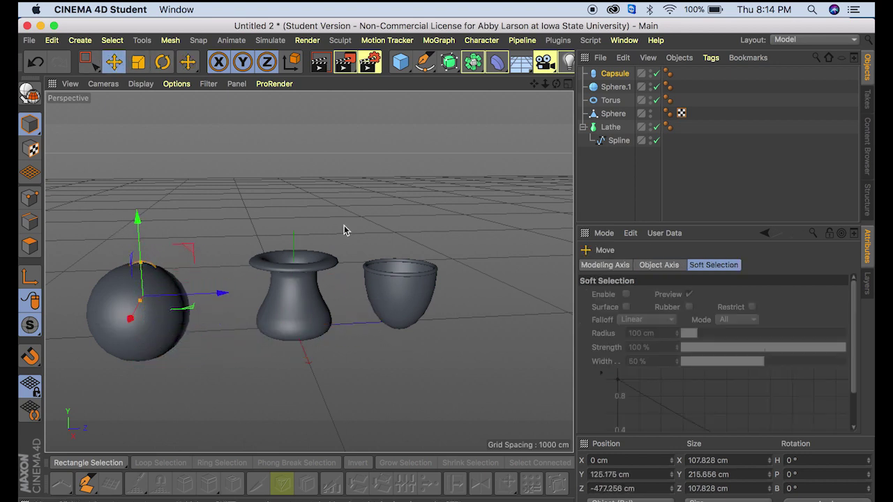
Step: Center the capsule over the sphere in the Top view and scale it to roughly double size
{"action": "left_click", "coordinate": [568, 84]}
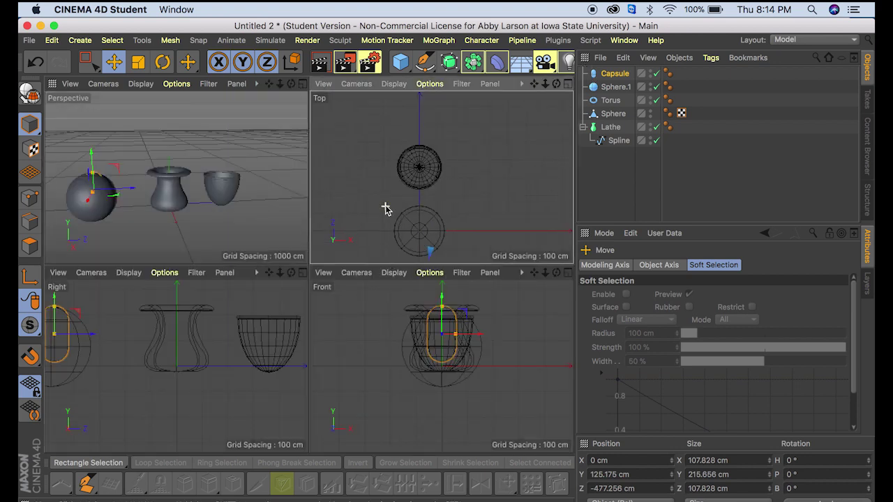
{"action": "scroll", "coordinate": [386, 208], "scroll_direction": "down", "scroll_amount": 3}
{"action": "scroll", "coordinate": [426, 213], "scroll_direction": "up", "scroll_amount": 5}
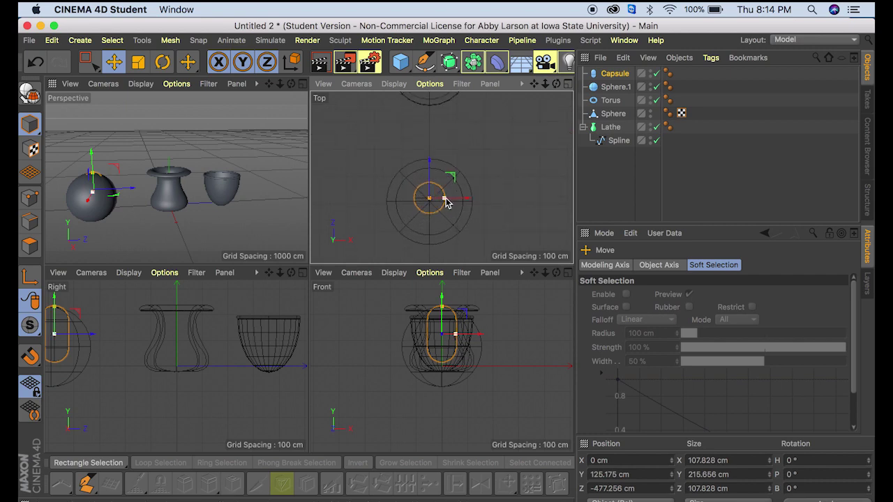
{"action": "left_click_drag", "start_coordinate": [430, 164], "coordinate": [433, 171]}
{"action": "left_click", "coordinate": [140, 64]}
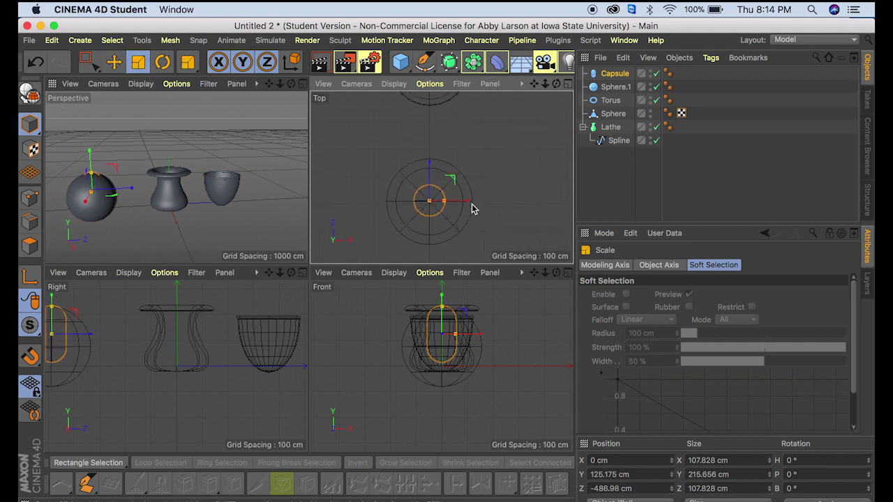
{"action": "left_click_drag", "start_coordinate": [472, 208], "coordinate": [511, 204]}
Step: Stretch the capsule to 471.773 cm tall and raise it to Y 172.196 cm
{"action": "left_click", "coordinate": [114, 62]}
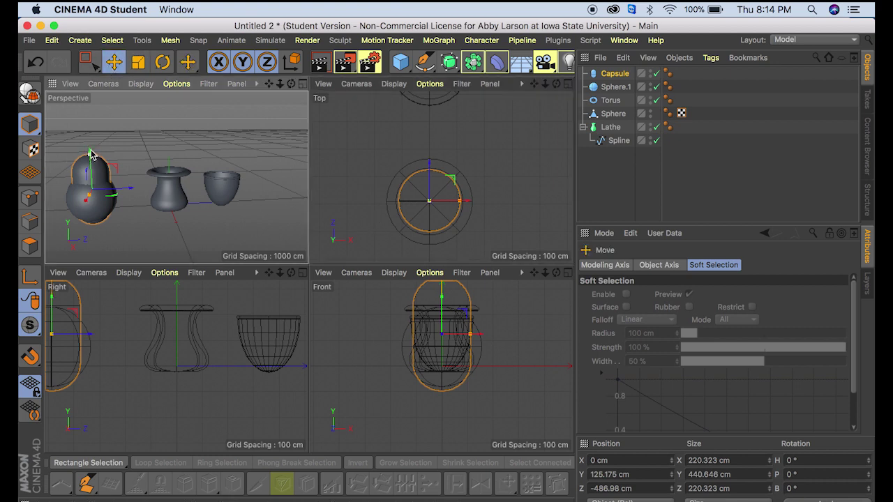
{"action": "left_click_drag", "start_coordinate": [89, 153], "coordinate": [88, 150]}
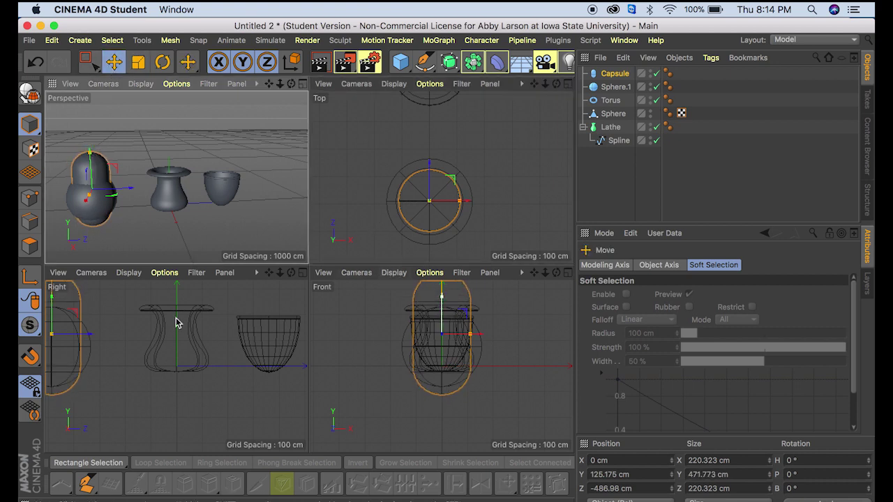
{"action": "left_click_drag", "start_coordinate": [269, 274], "coordinate": [188, 288]}
{"action": "left_click_drag", "start_coordinate": [149, 338], "coordinate": [151, 325]}
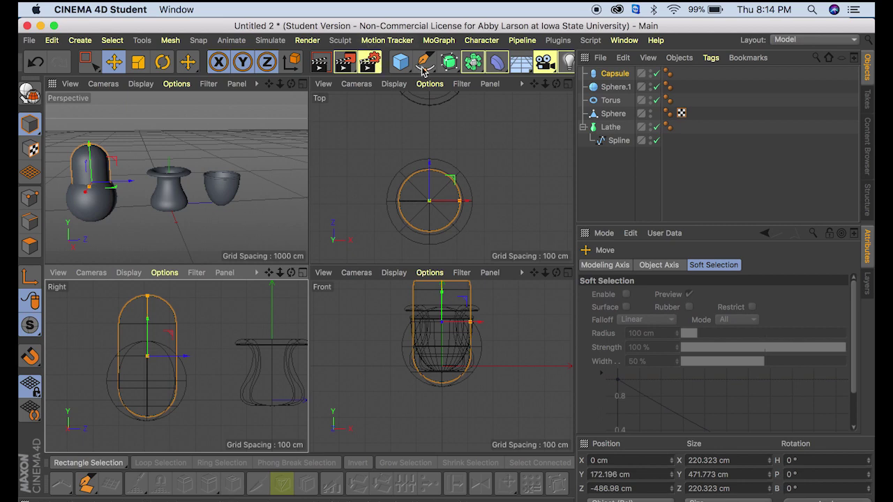
Step: Add a Boole generator and nest the capsule under it with Sphere.1 so the capsule is subtracted
{"action": "left_click", "coordinate": [473, 61]}
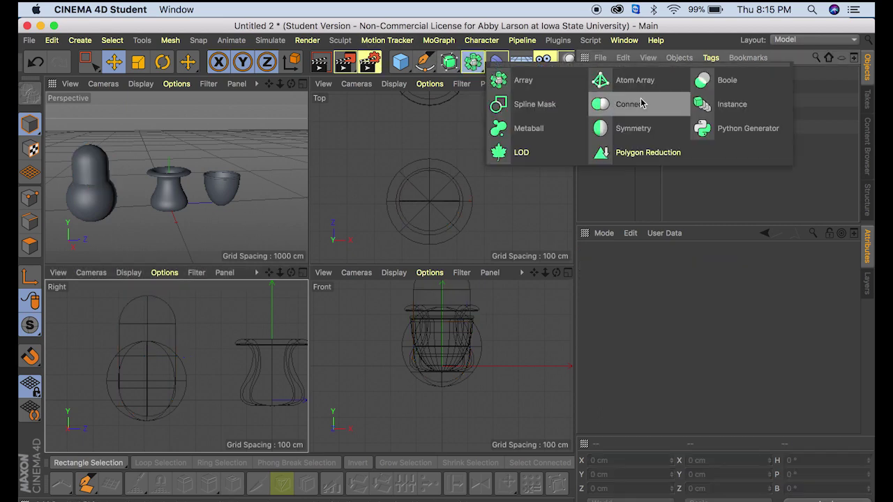
{"action": "left_click", "coordinate": [729, 87]}
{"action": "left_click_drag", "start_coordinate": [623, 92], "coordinate": [614, 75]}
{"action": "left_click", "coordinate": [142, 242]}
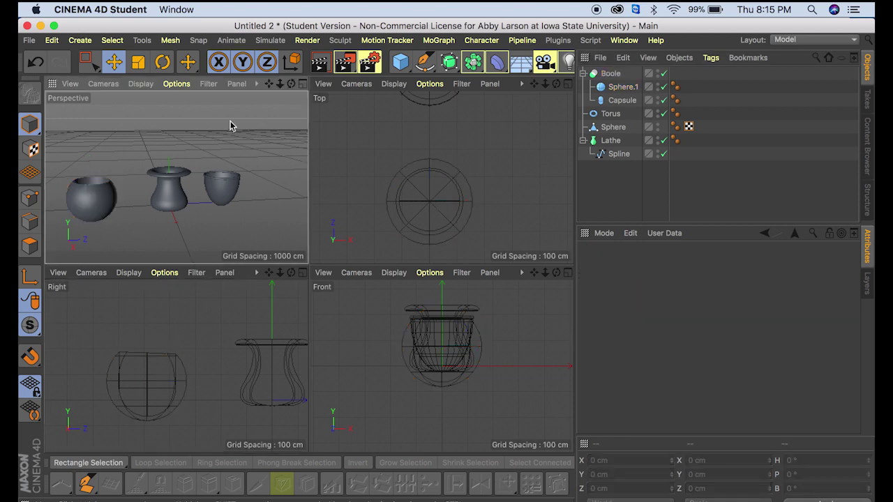
Step: Maximize the Perspective view, frame the three vases from a low side angle, and select the hollowed vase
{"action": "mouse_move", "coordinate": [277, 85]}
{"action": "left_mouse_down"}
{"action": "mouse_move", "coordinate": [259, 97]}
{"action": "mouse_move", "coordinate": [268, 84]}
{"action": "left_mouse_up"}
{"action": "left_click", "coordinate": [303, 84]}
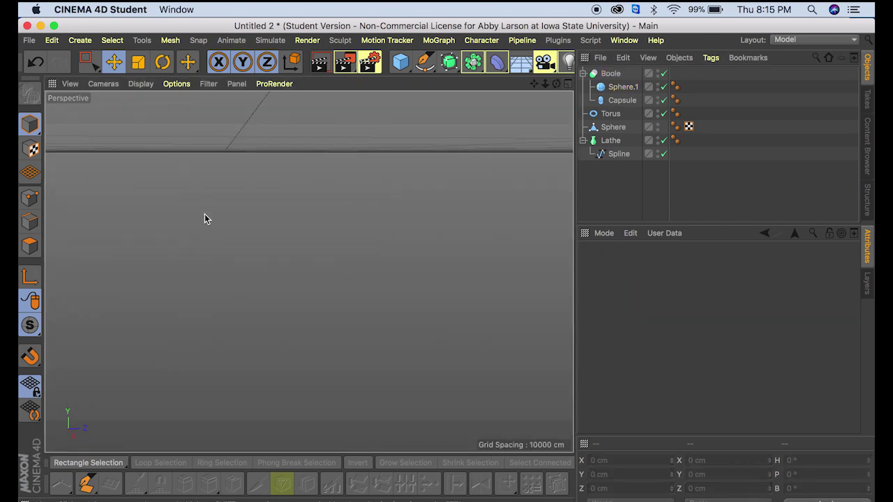
{"action": "scroll", "coordinate": [205, 214], "scroll_direction": "up", "scroll_amount": 10}
{"action": "left_click_drag", "start_coordinate": [544, 83], "coordinate": [556, 111]}
{"action": "scroll", "coordinate": [206, 253], "scroll_direction": "up", "scroll_amount": 4}
{"action": "scroll", "coordinate": [206, 253], "scroll_direction": "up", "scroll_amount": 3}
{"action": "left_click_drag", "start_coordinate": [556, 112], "coordinate": [477, 271]}
{"action": "left_click_drag", "start_coordinate": [558, 87], "coordinate": [558, 99]}
{"action": "left_click", "coordinate": [205, 222]}
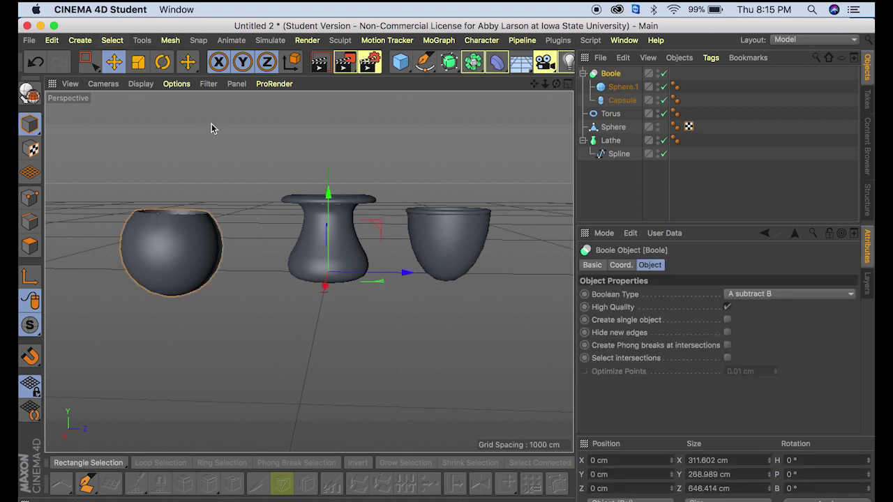
Step: Move the hollowed sphere vase to Z 112.729 cm and raise it to Y 10.183 cm
{"action": "left_click_drag", "start_coordinate": [401, 274], "coordinate": [439, 274]}
{"action": "left_click_drag", "start_coordinate": [363, 197], "coordinate": [365, 189]}
{"action": "left_click", "coordinate": [389, 391]}
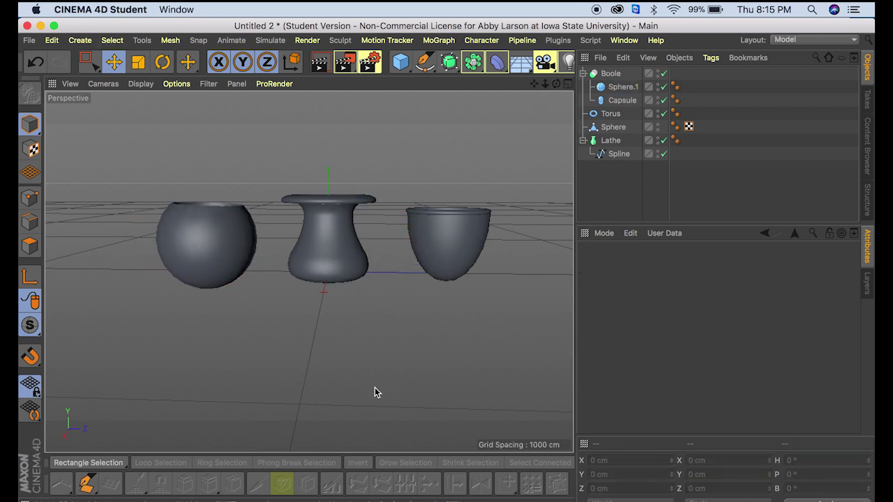